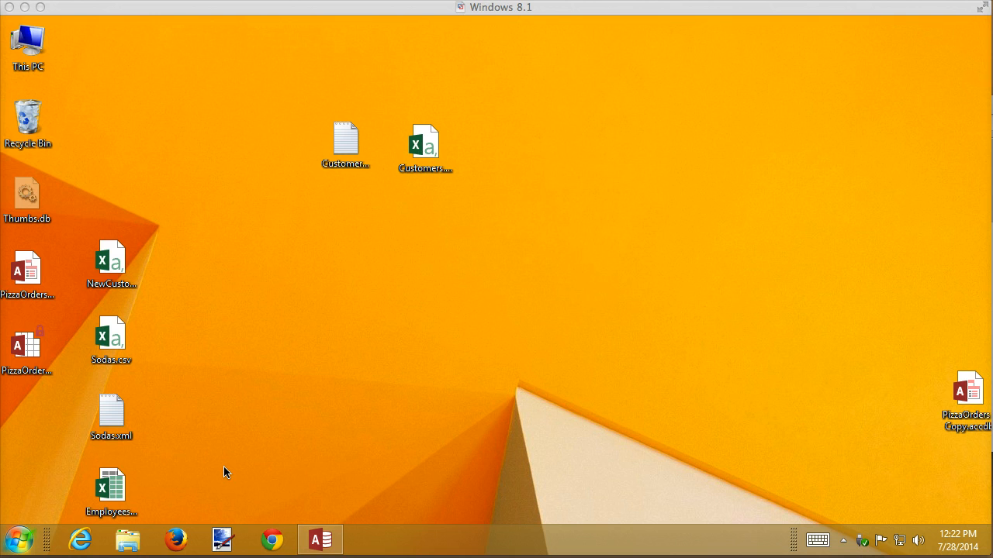
Open Employees.xlsx from the desktop in Excel, review its employee columns and records, and close the workbook
left_click(107, 487)
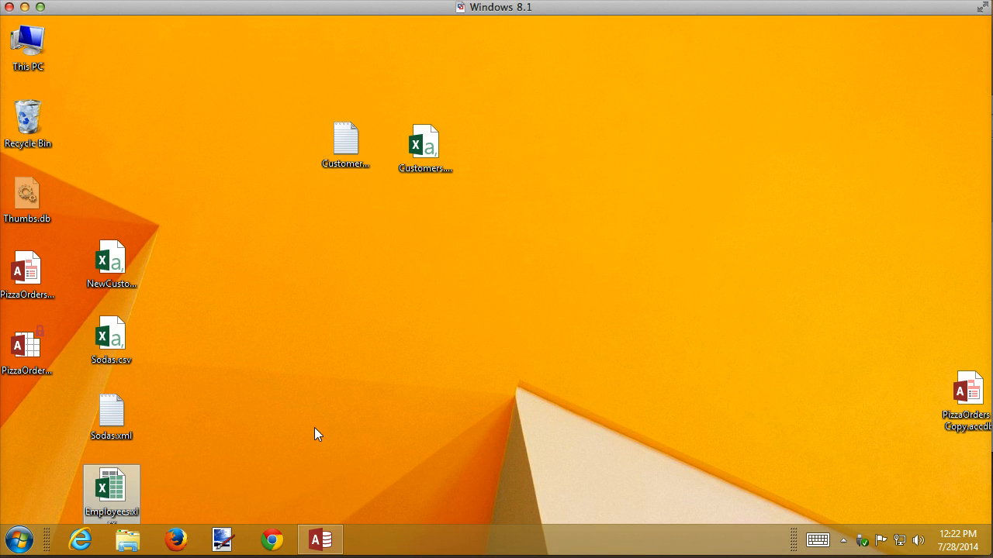
double_click(128, 481)
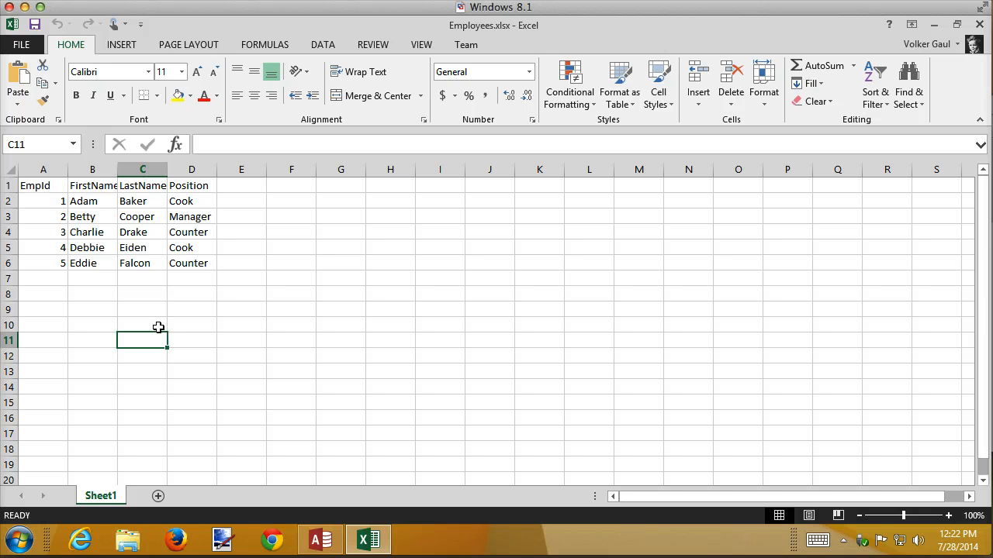
left_click(980, 24)
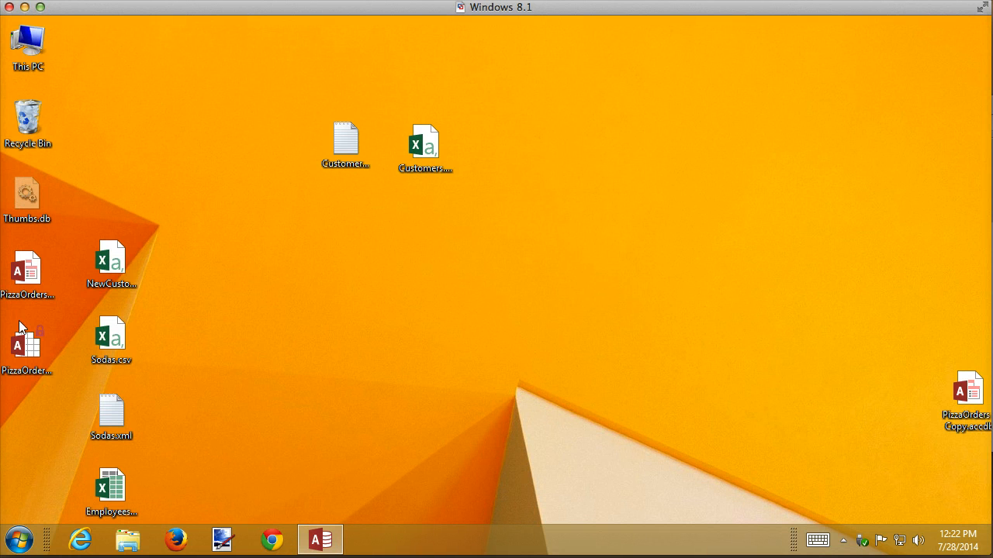
Switch to the PizzaOrders database in Access and close the tblCustomers table
left_click(323, 540)
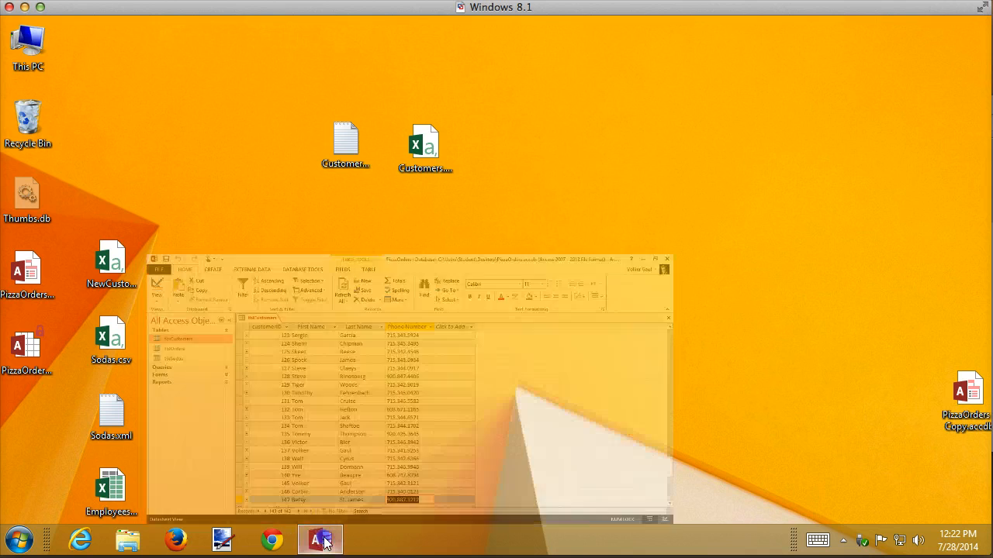
left_click(324, 542)
left_click(323, 541)
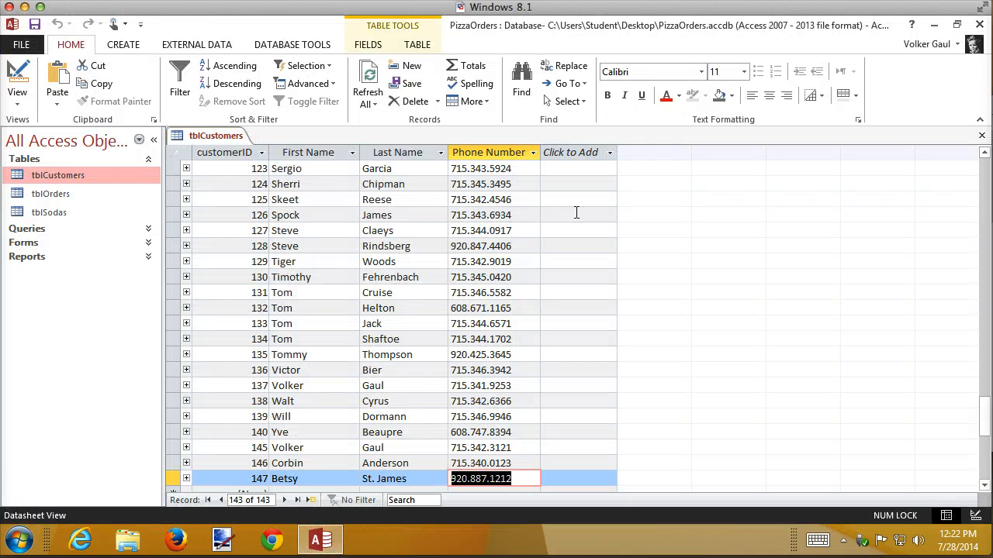
left_click(981, 135)
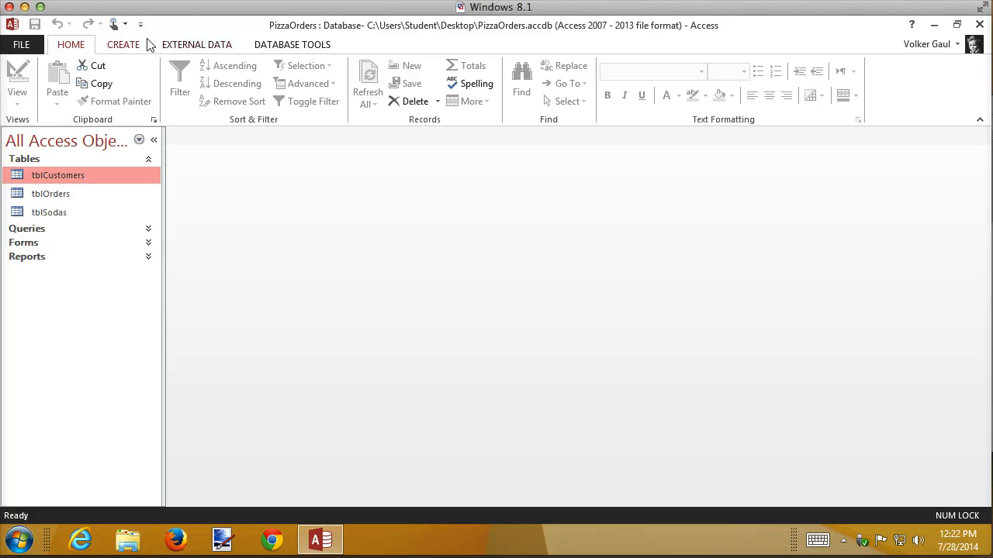
Start getting external Excel data from Employees.xlsx on the Desktop, with the option to link to the source by creating a linked table
left_click(200, 44)
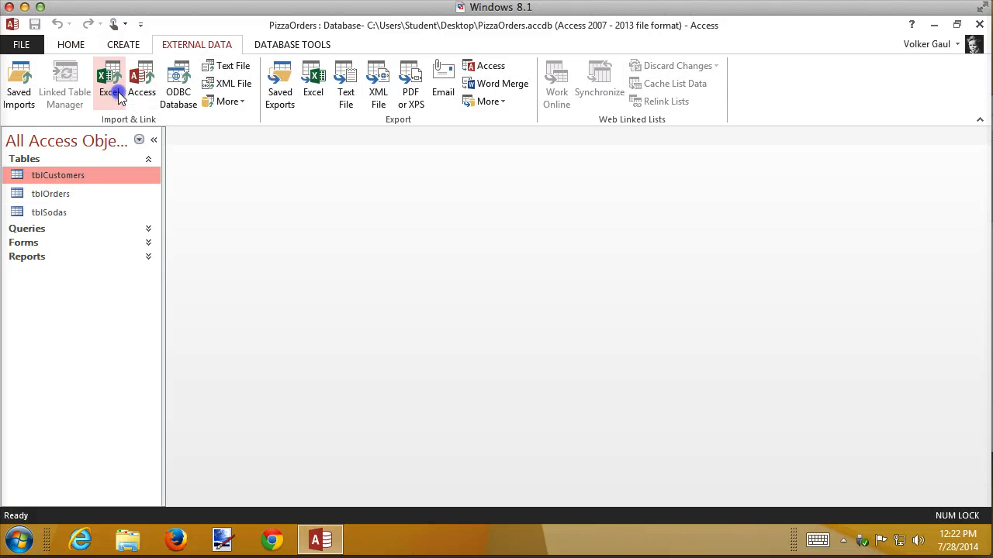
left_click(110, 89)
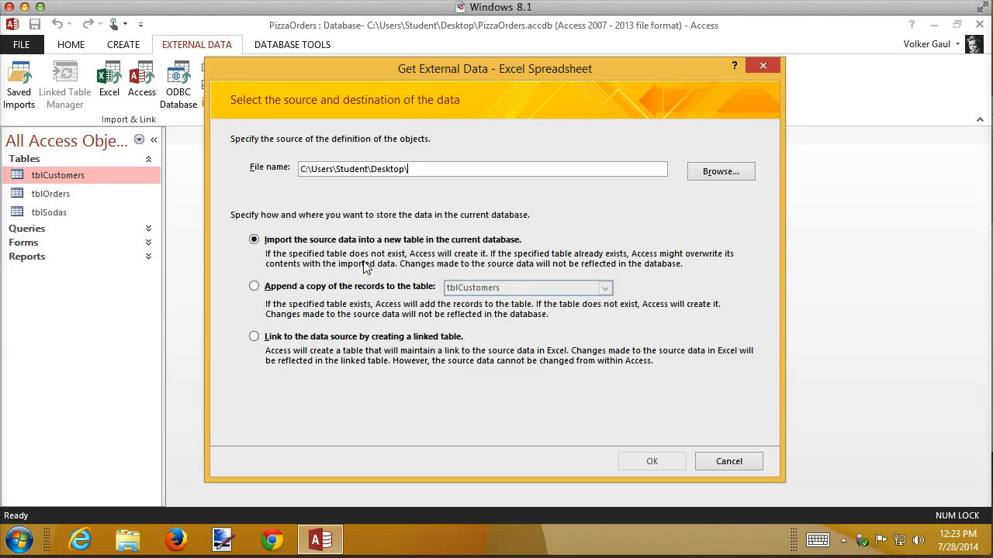
left_click(341, 336)
left_click(734, 178)
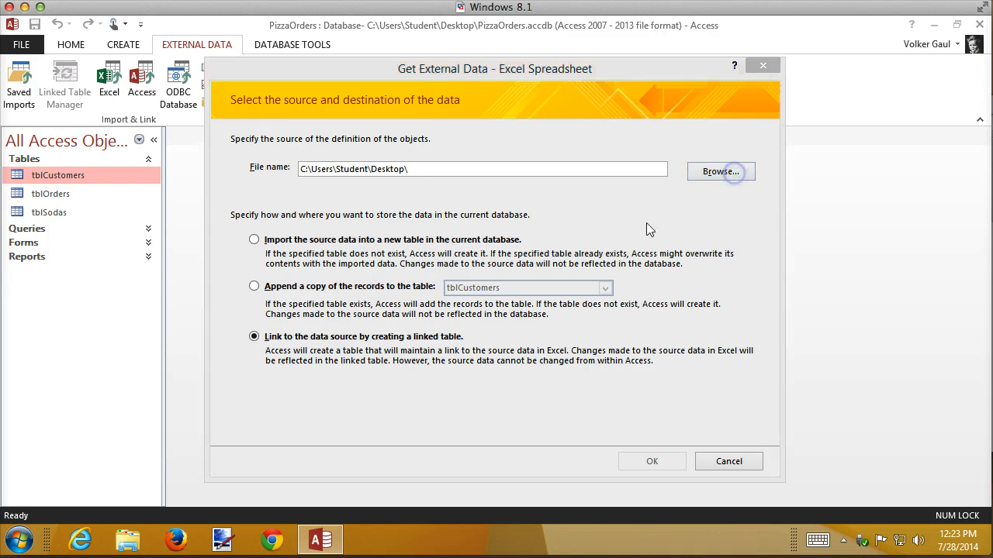
double_click(419, 200)
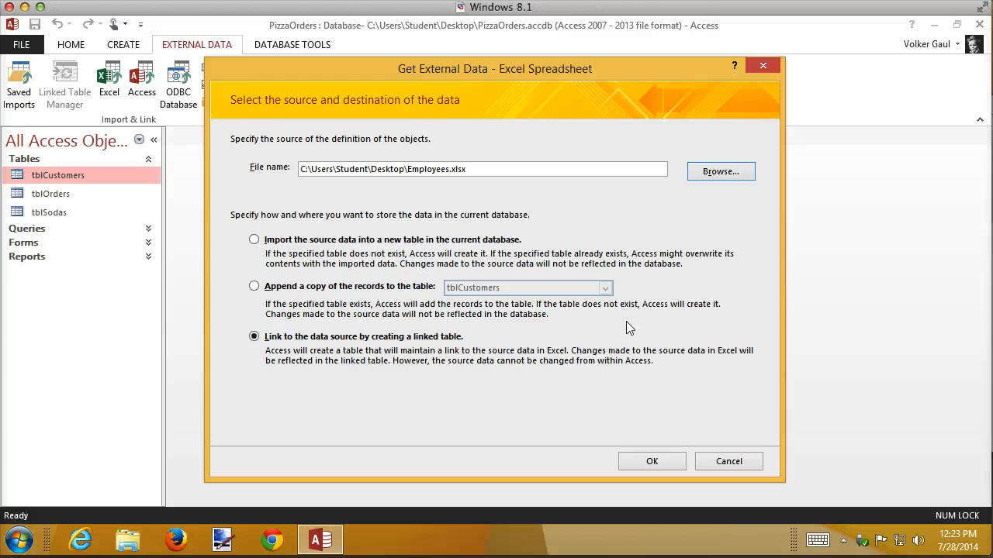
left_click(654, 459)
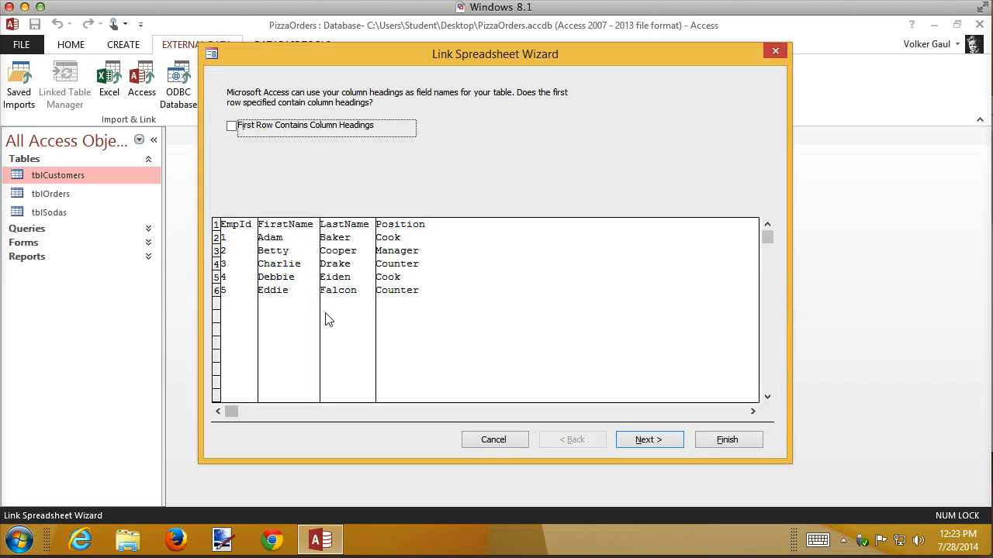
Complete the spreadsheet link using the first row as column headings and tblEmployees as the linked table name
left_click(232, 126)
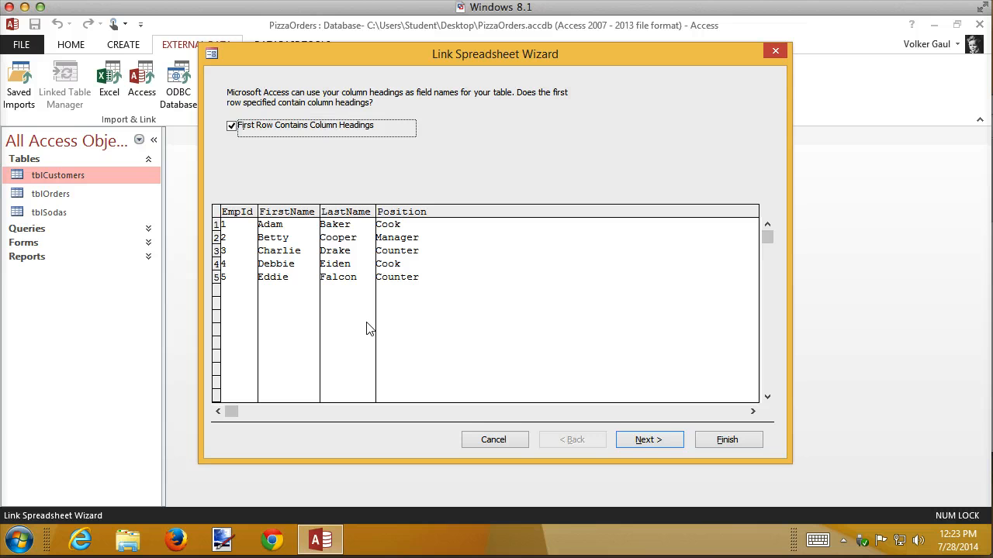
left_click(670, 439)
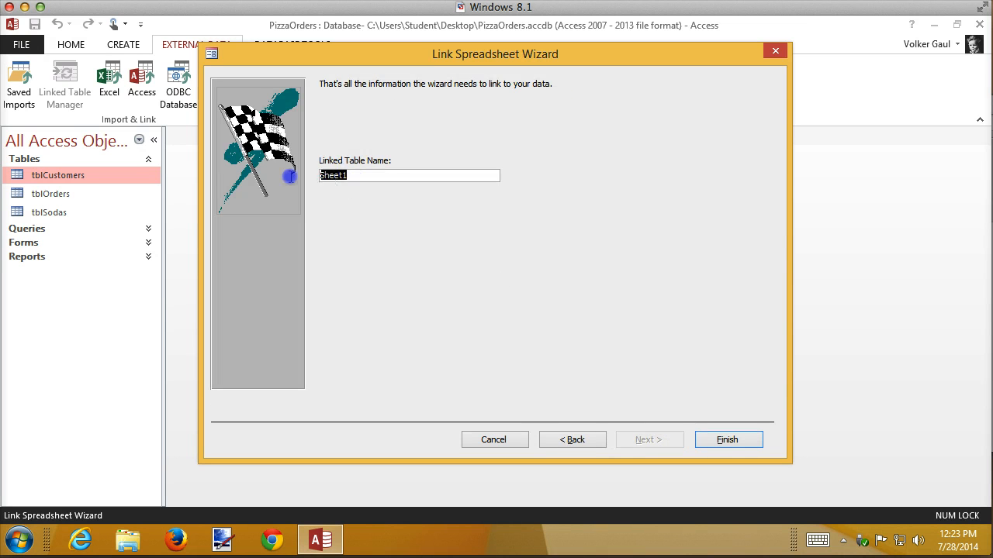
type("tl")
key("BackSpace")
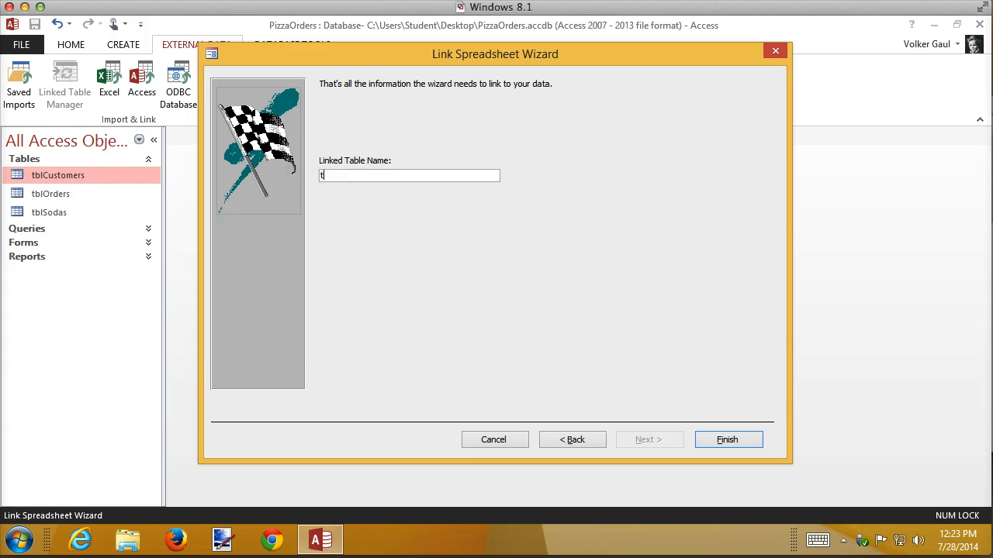
type("blEmployees")
left_click(718, 433)
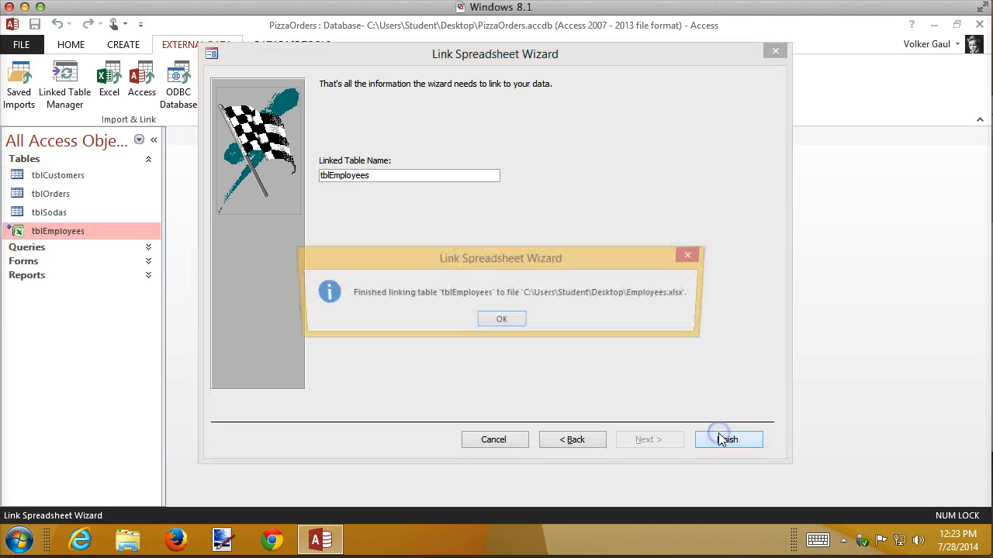
left_click(520, 324)
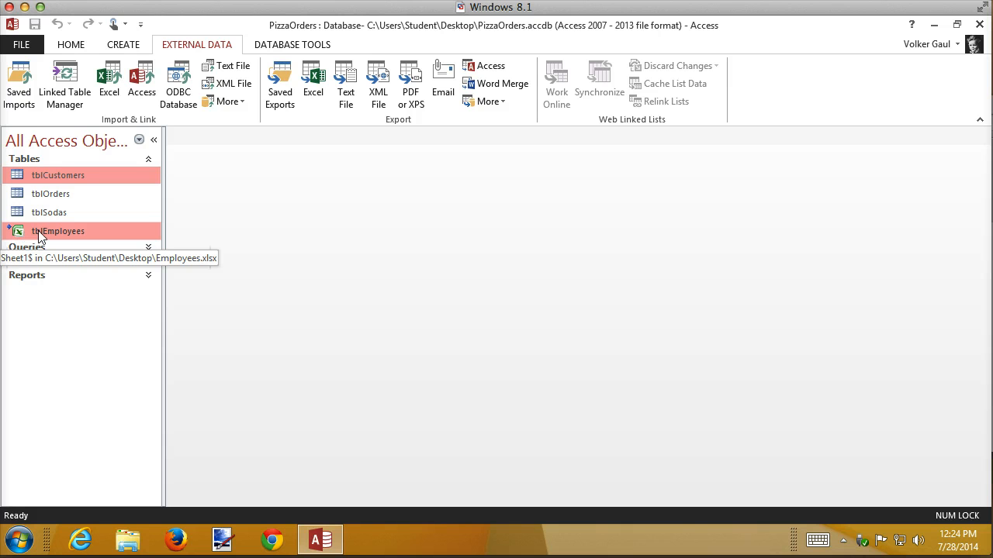
Open the linked tblEmployees table and sort its LastName column from A to Z
double_click(38, 232)
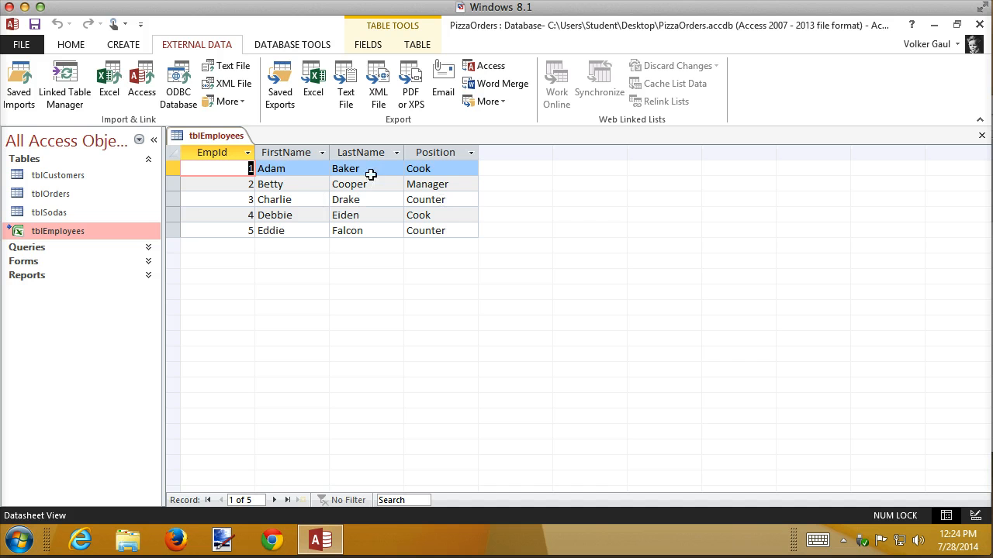
left_click(395, 153)
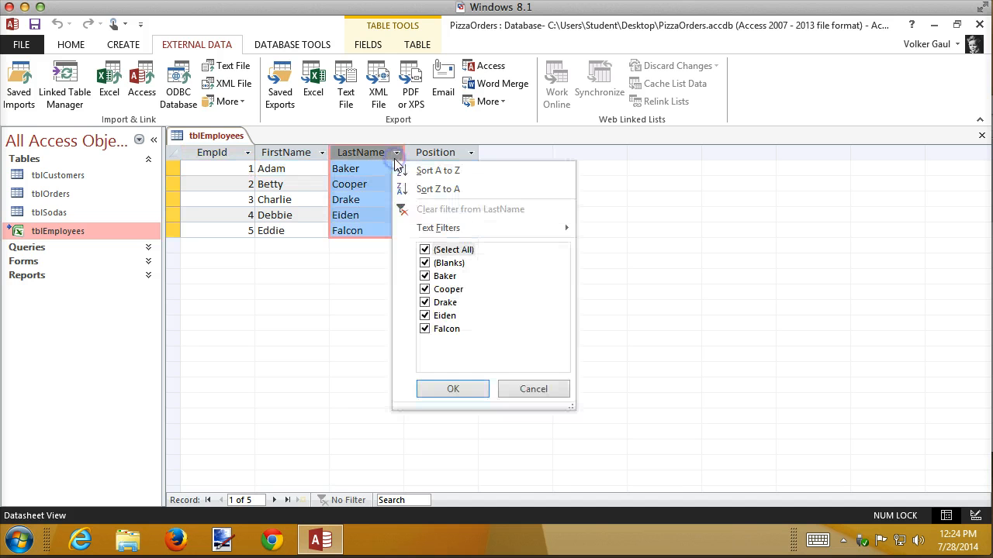
left_click(431, 177)
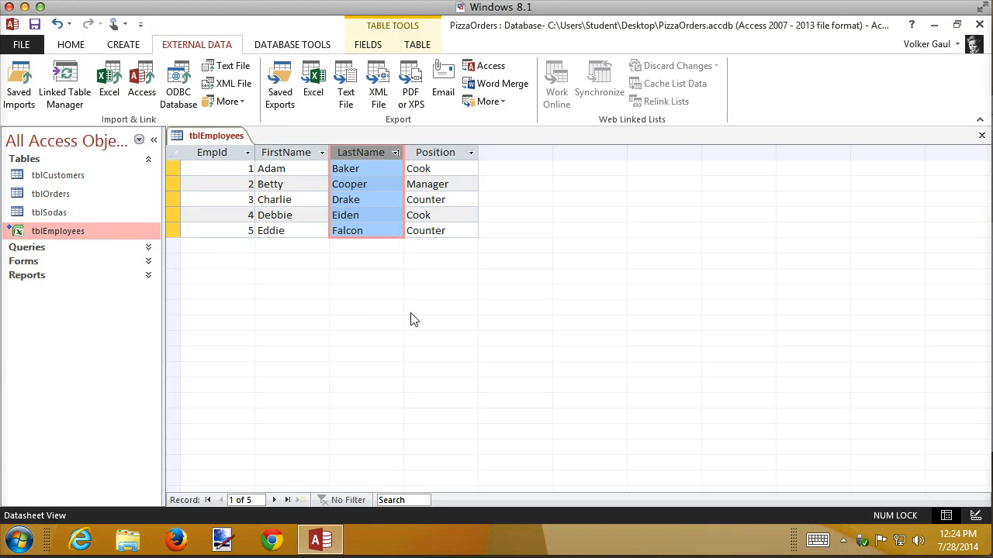
Try to delete a character from the FirstName value of the first record in tblEmployees
left_click(280, 171)
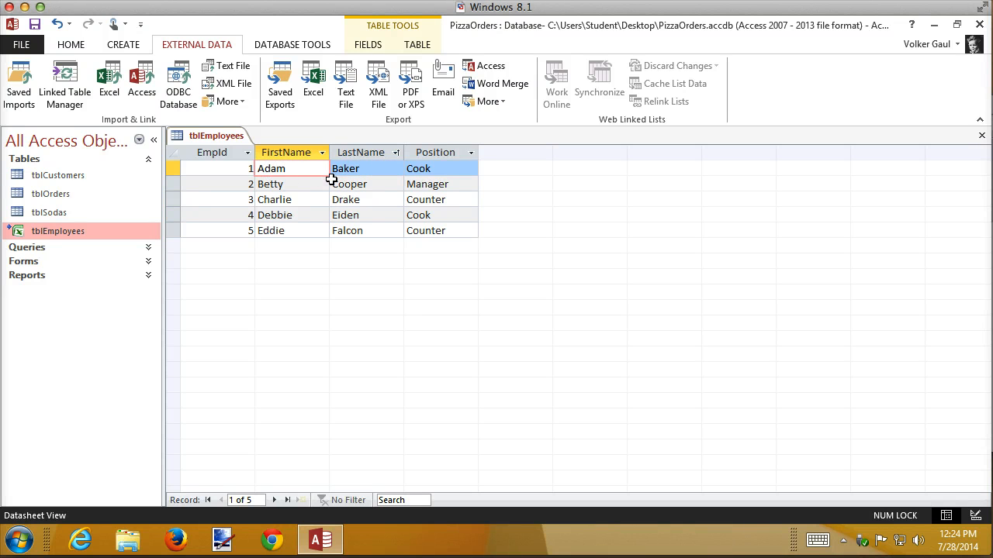
key("BackSpace")
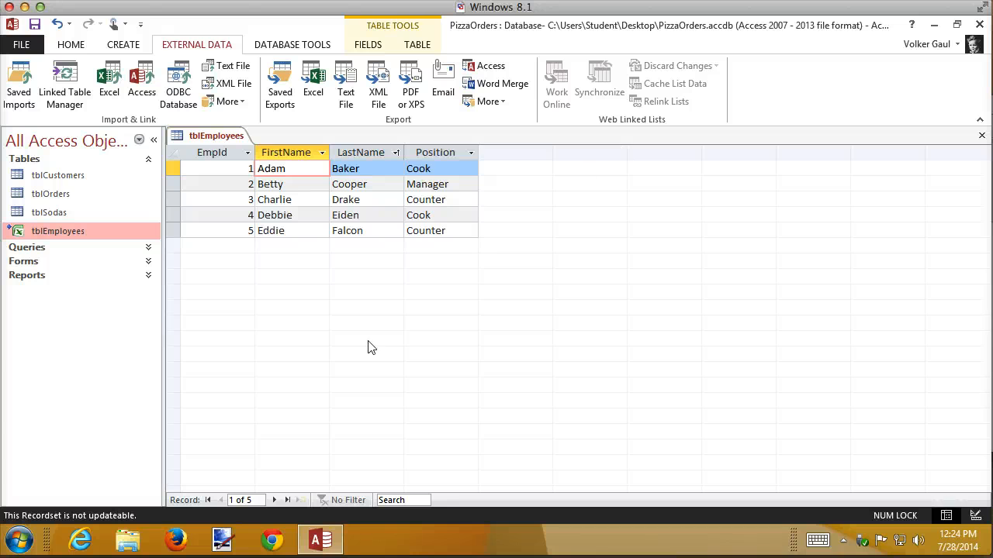
Minimize Access and try to open Employees.xlsx in Excel while its linked table is still open, then close Excel
left_click(934, 25)
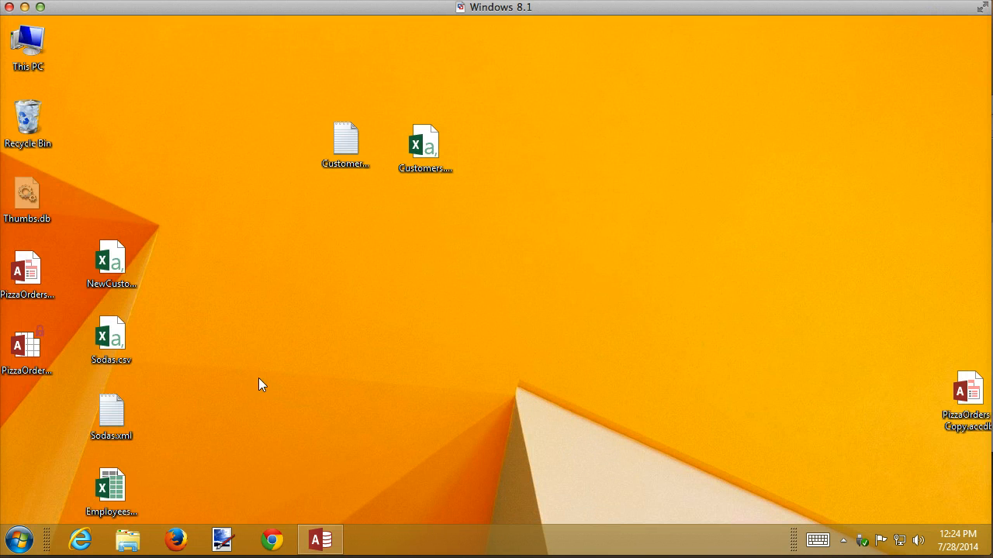
left_click(124, 485)
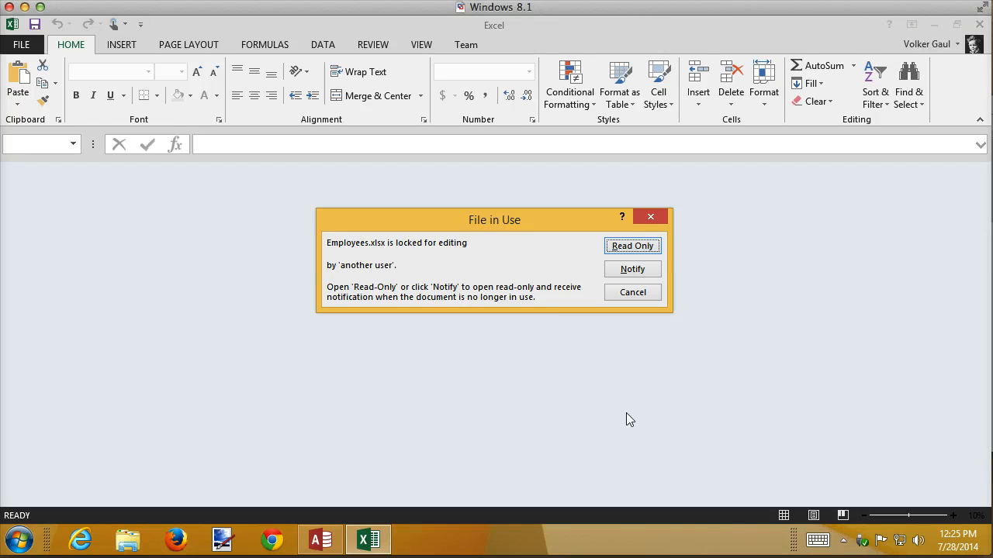
left_click(655, 294)
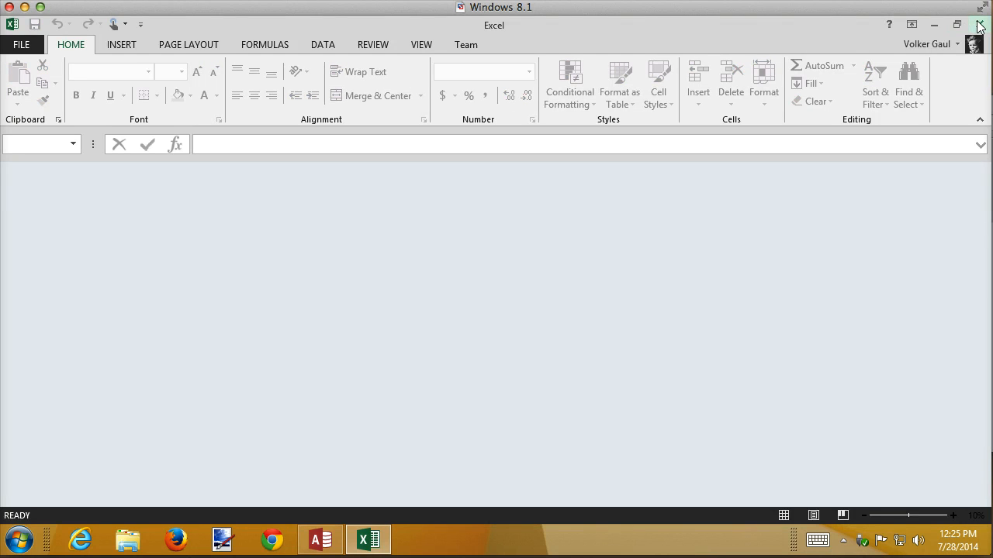
left_click(979, 24)
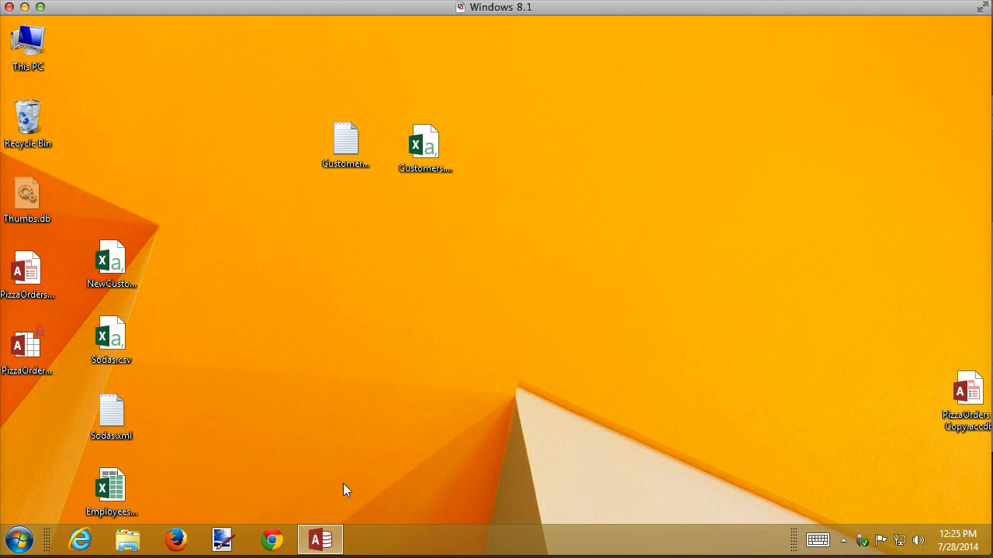
Switch back to Access and close tblEmployees without saving its design changes
left_click(321, 540)
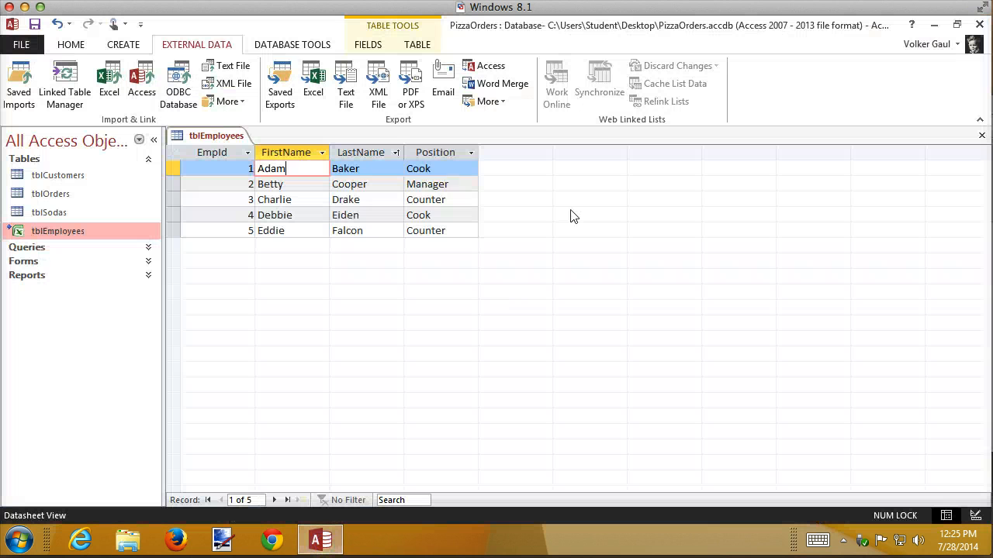
left_click(982, 136)
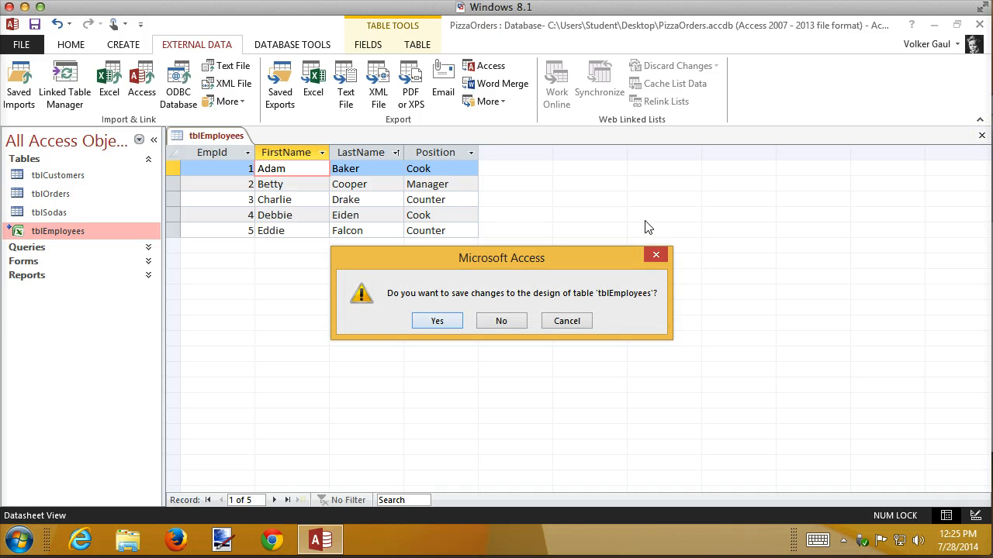
left_click(524, 323)
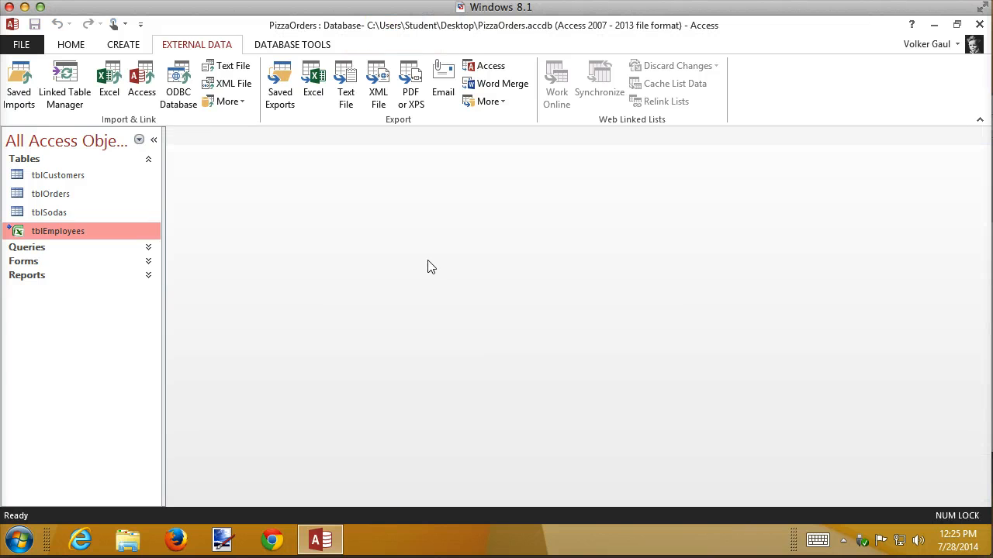
Minimize Access and open Employees.xlsx from the desktop in Excel
left_click(933, 25)
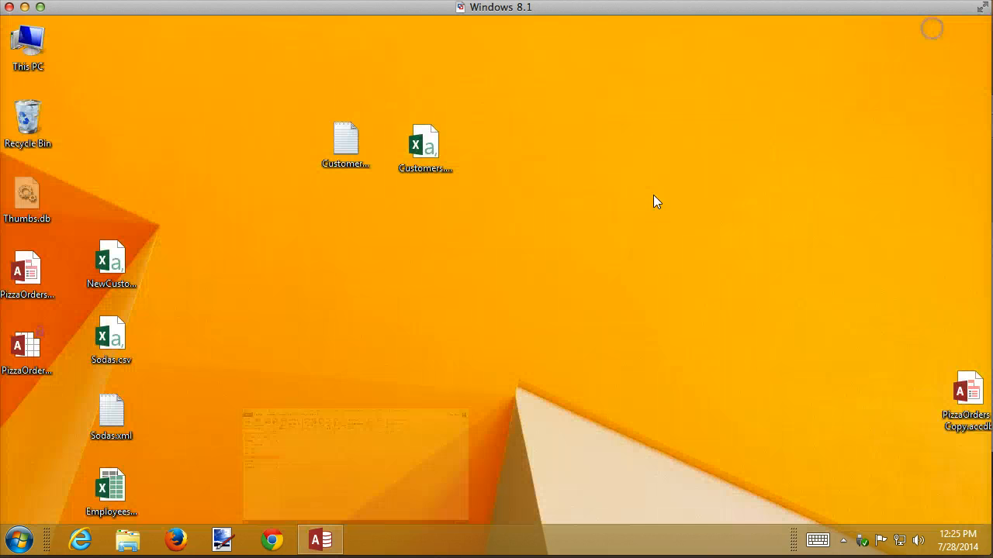
double_click(110, 488)
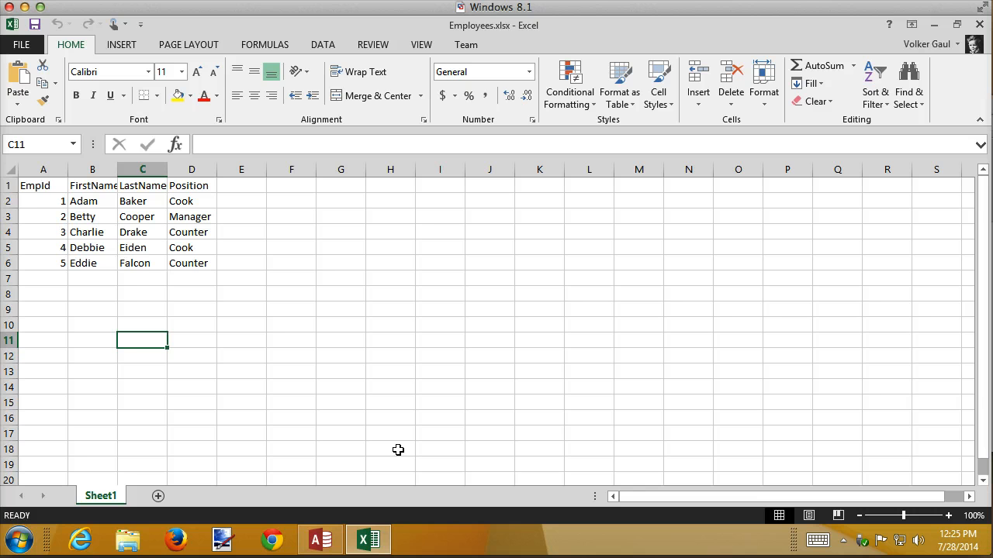
Switch to Access, open the linked tblEmployees table, and sort its LastName column from A to Z
left_click(320, 541)
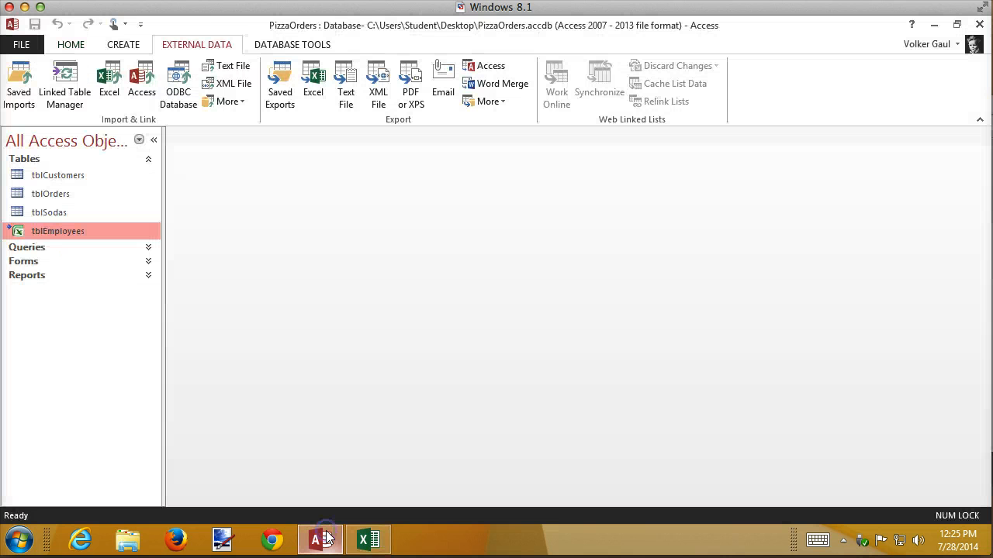
double_click(60, 232)
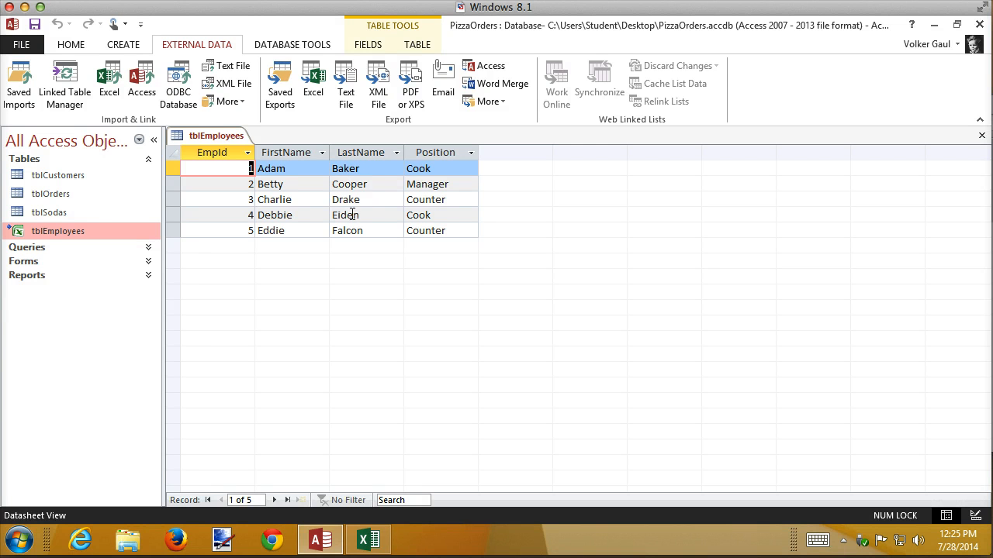
left_click(396, 154)
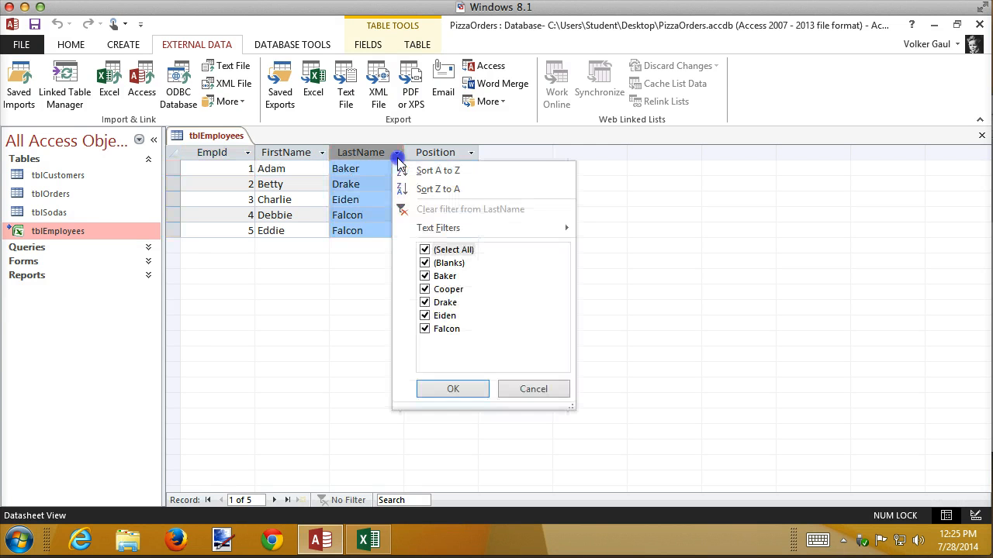
left_click(445, 178)
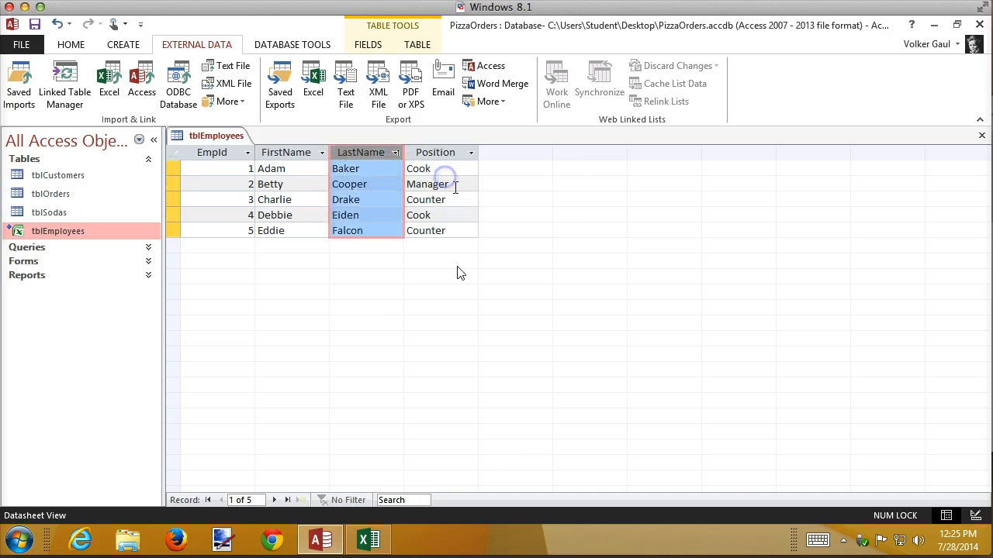
Switch to Excel, replace the employee's first name in cell B2, and check the edit in the linked table in Access
left_click(368, 541)
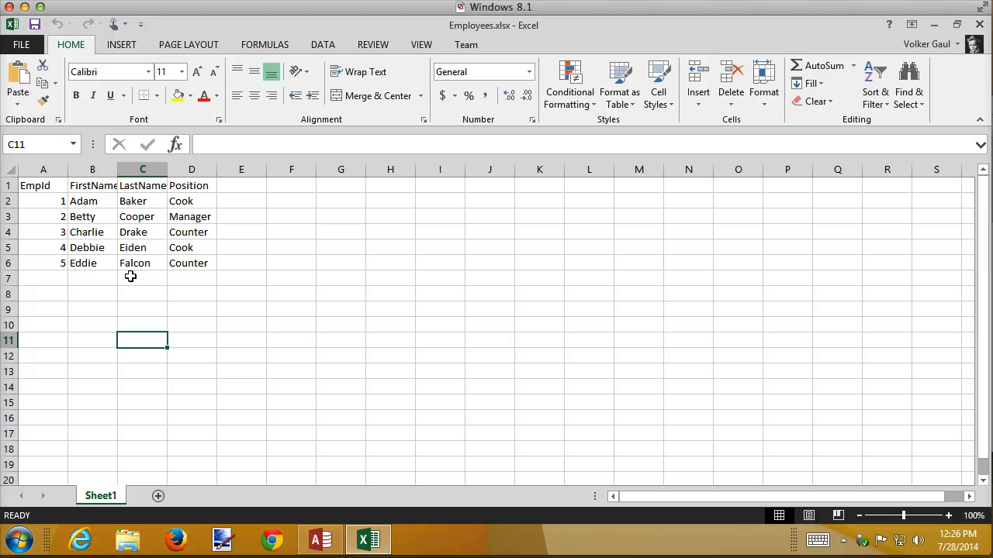
left_click(86, 201)
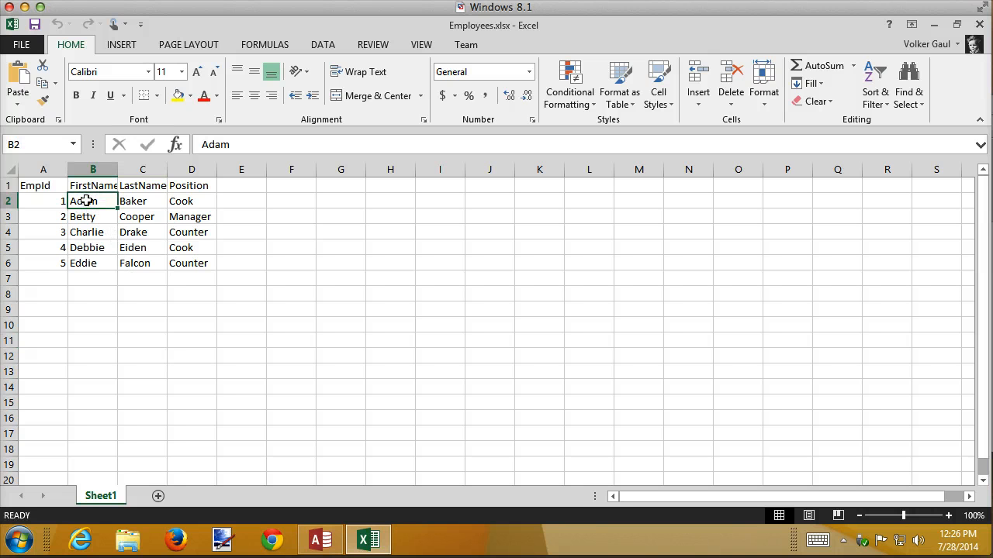
type("Aaron")
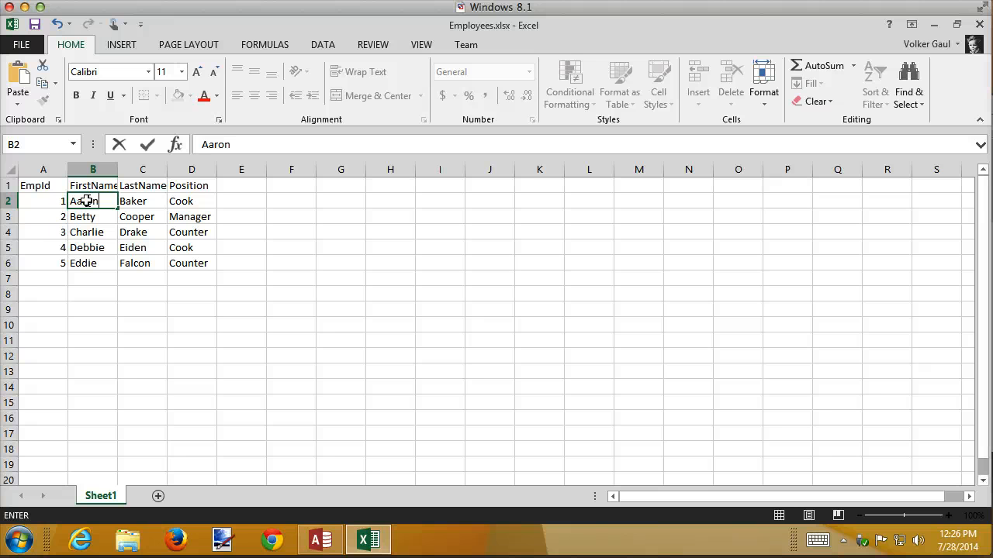
key("Return")
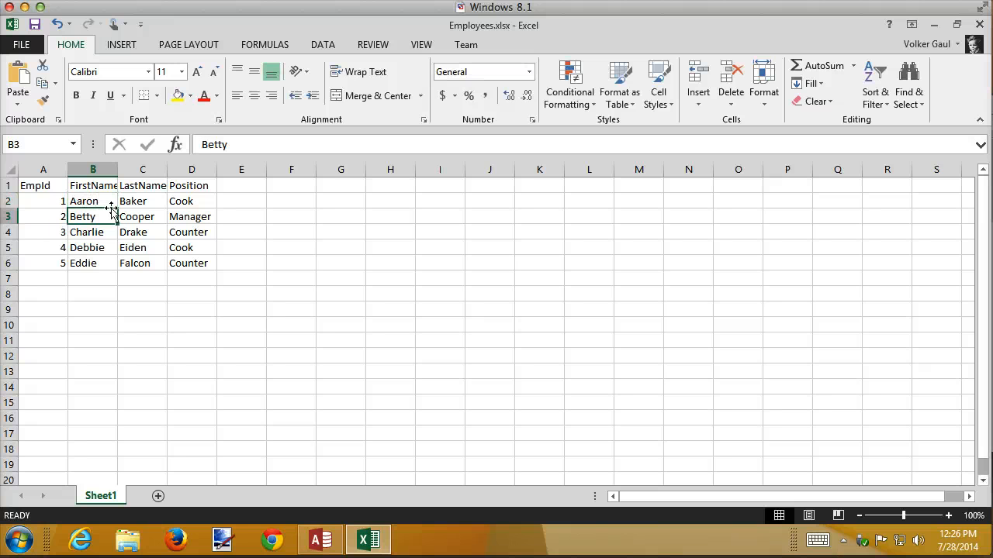
mouse_move(361, 541)
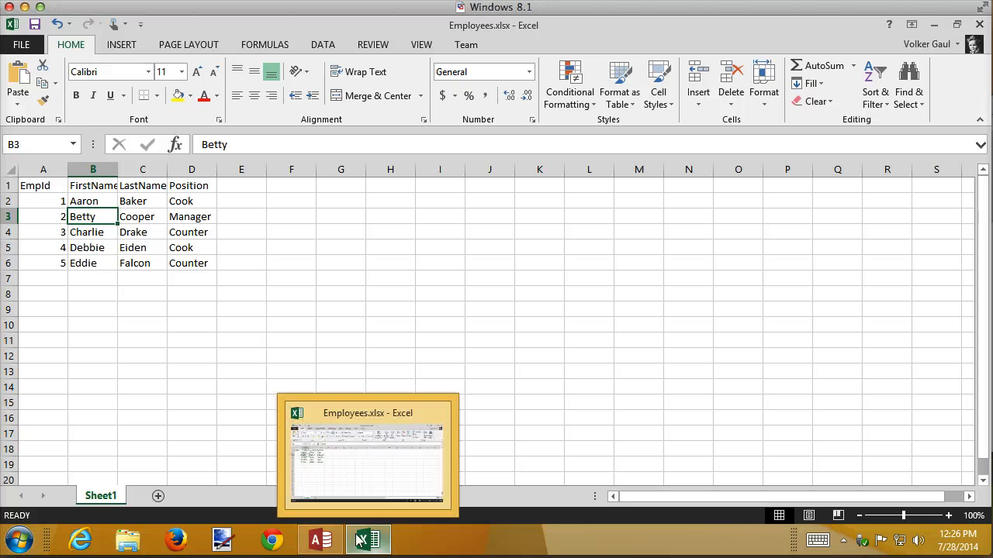
left_click(320, 541)
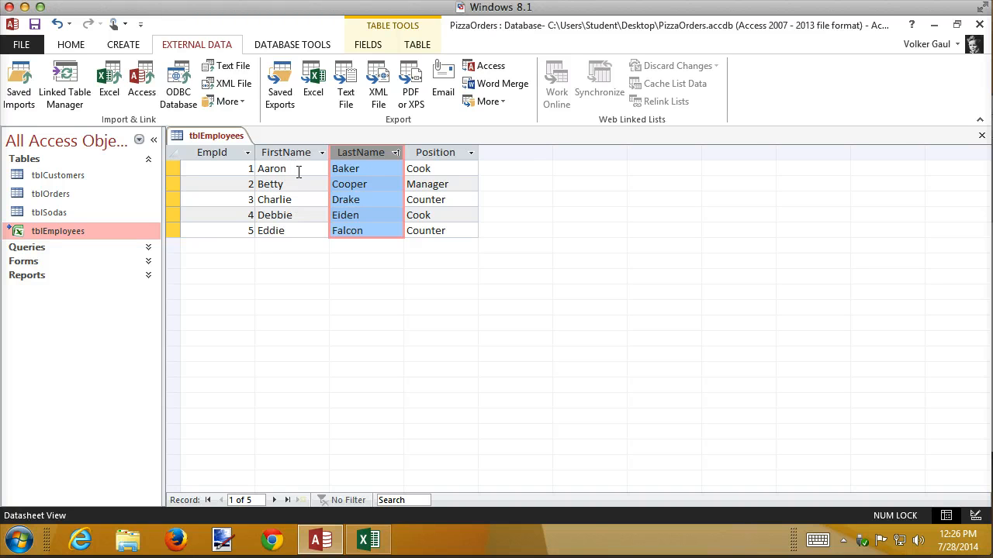
Switch to Excel and add an employee in row 7 with EmpId 6, a first and last name, and the position Cook
left_click(375, 545)
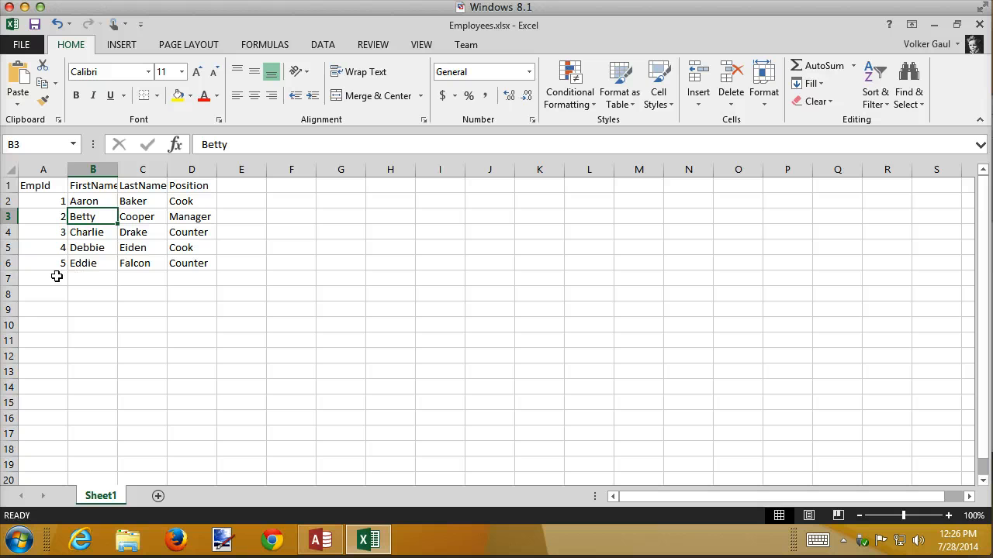
left_click(57, 276)
type("6")
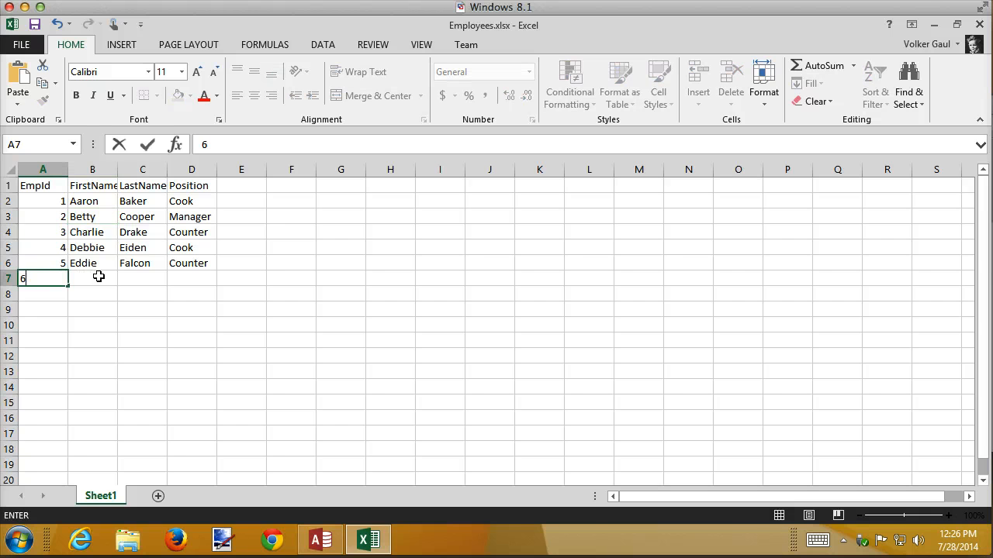
key("Tab")
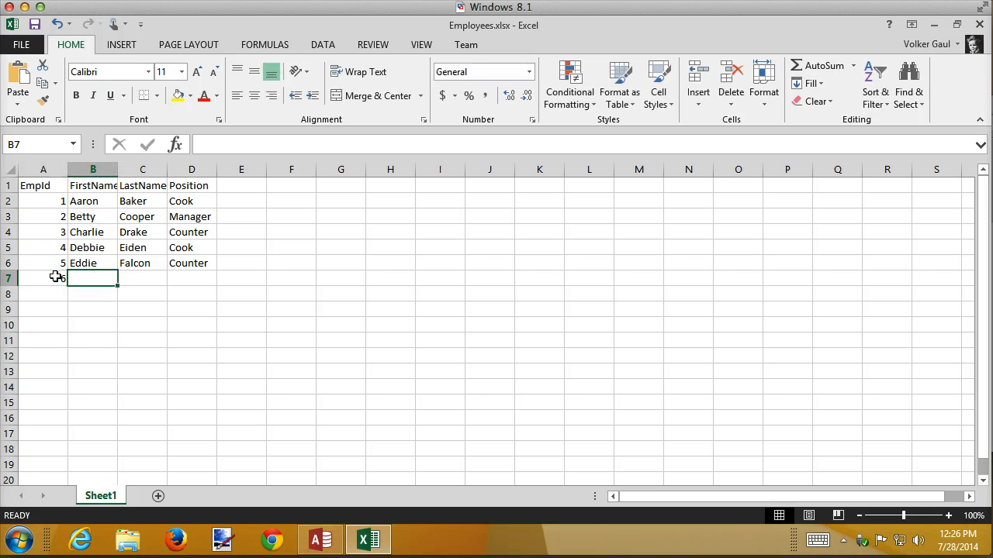
type("Felicity")
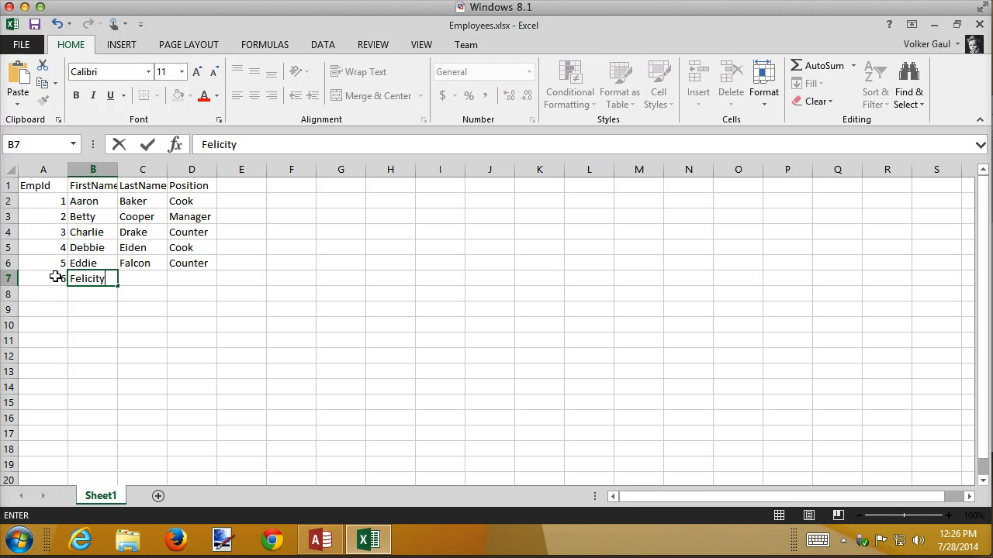
key("Tab")
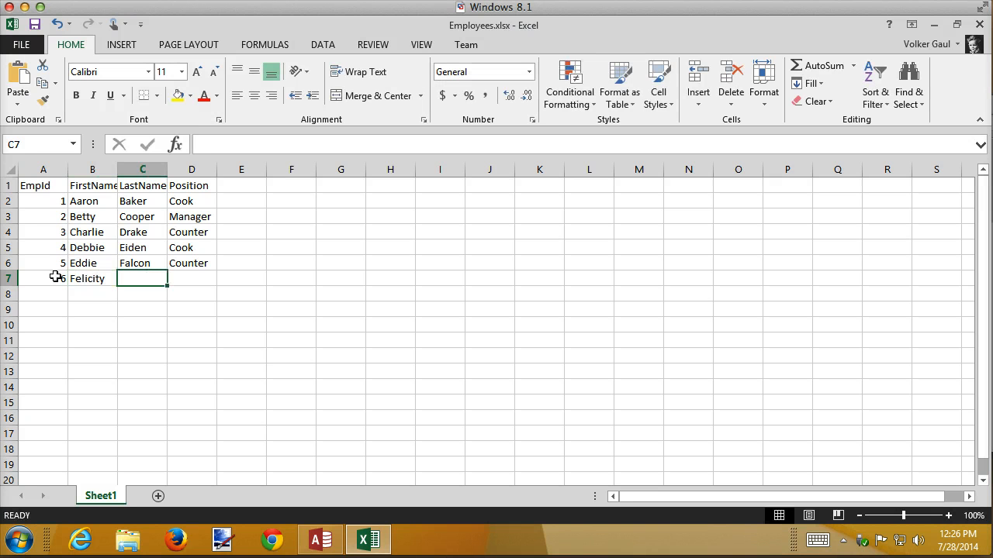
type("Grabel")
key("BackSpace")
key("BackSpace")
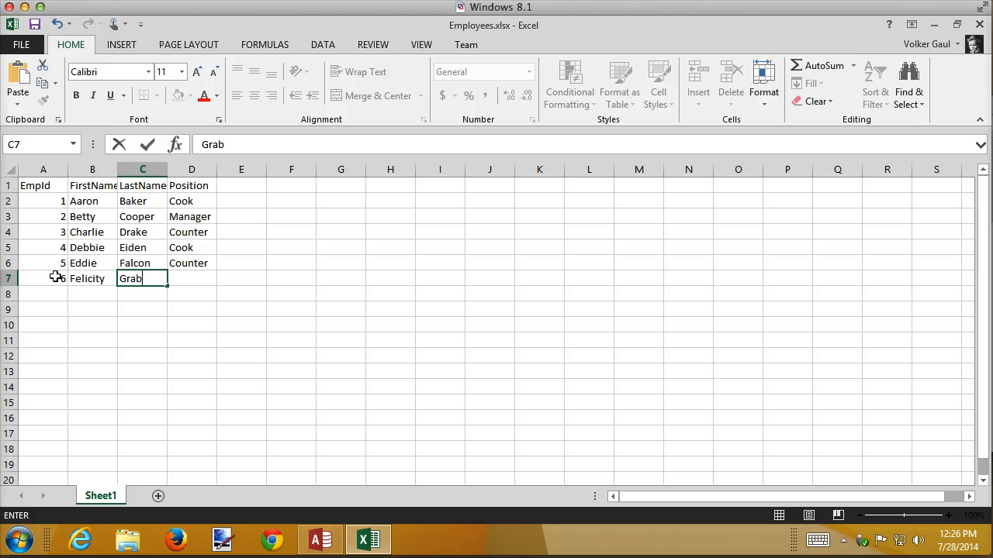
type("le")
key("Tab")
type("Cook")
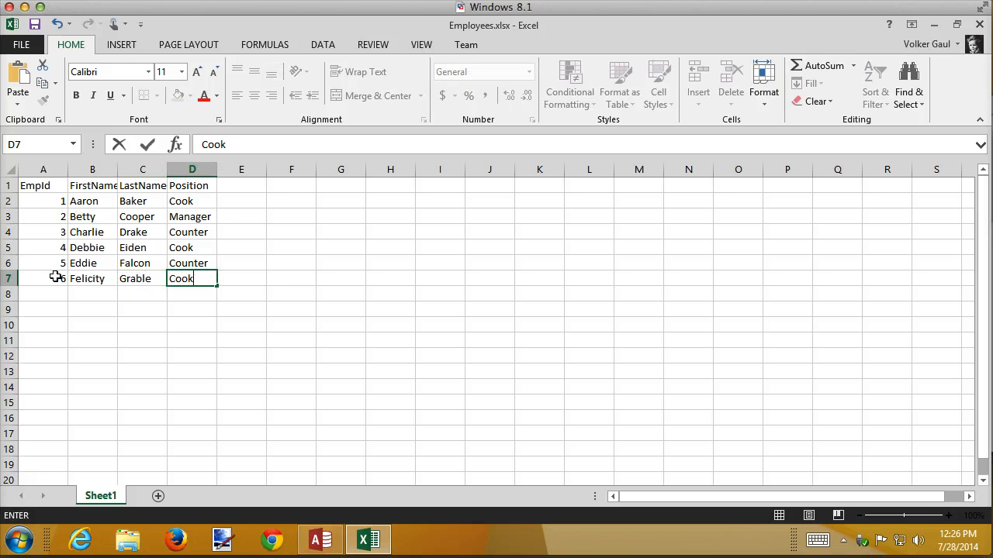
key("Return")
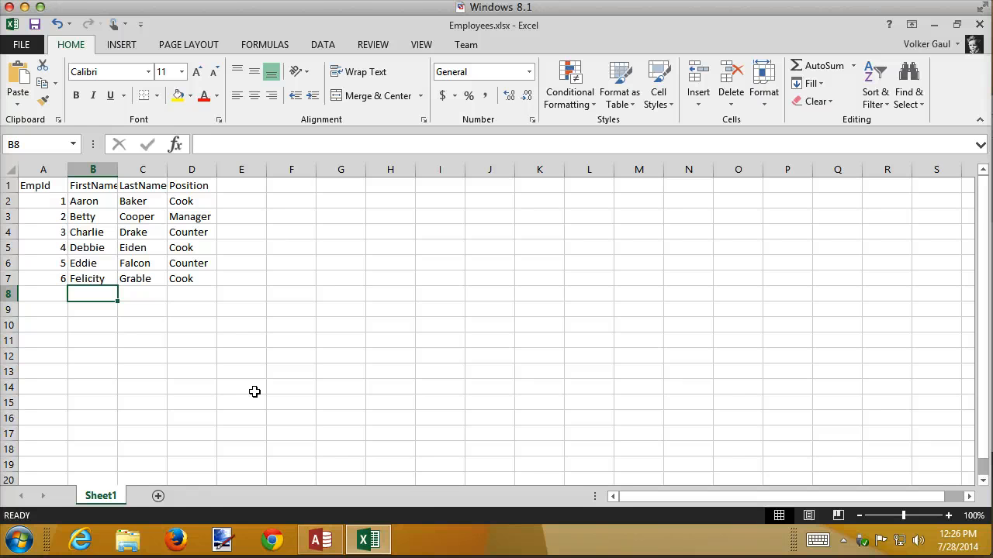
Compare the employee rows in Access and Excel, and close and reopen tblEmployees in Access to refresh its records
left_click(320, 541)
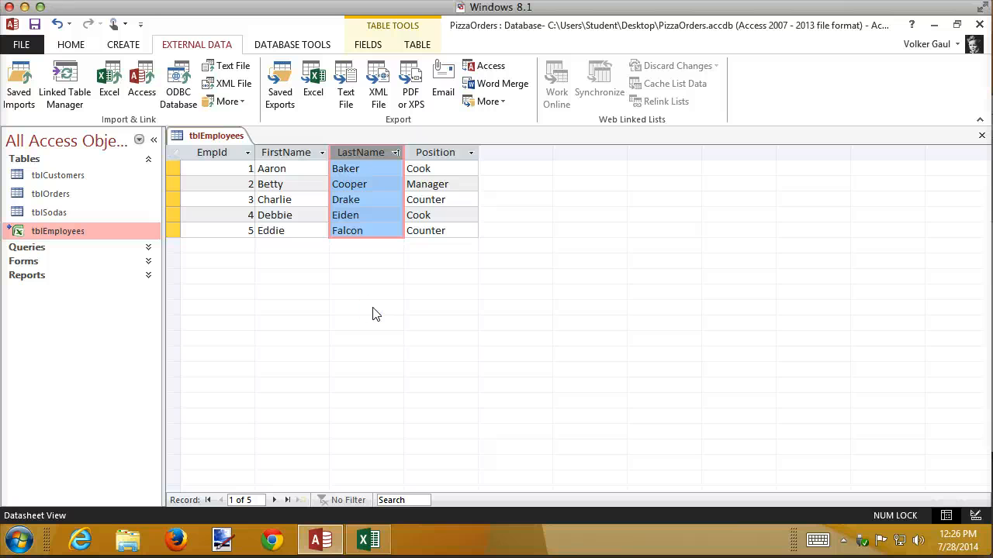
left_click(368, 541)
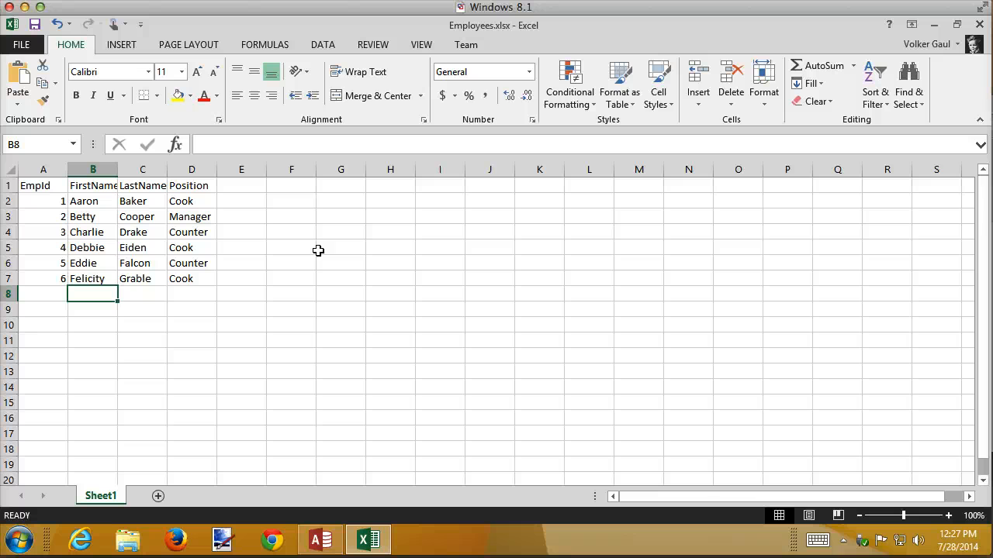
left_click(320, 541)
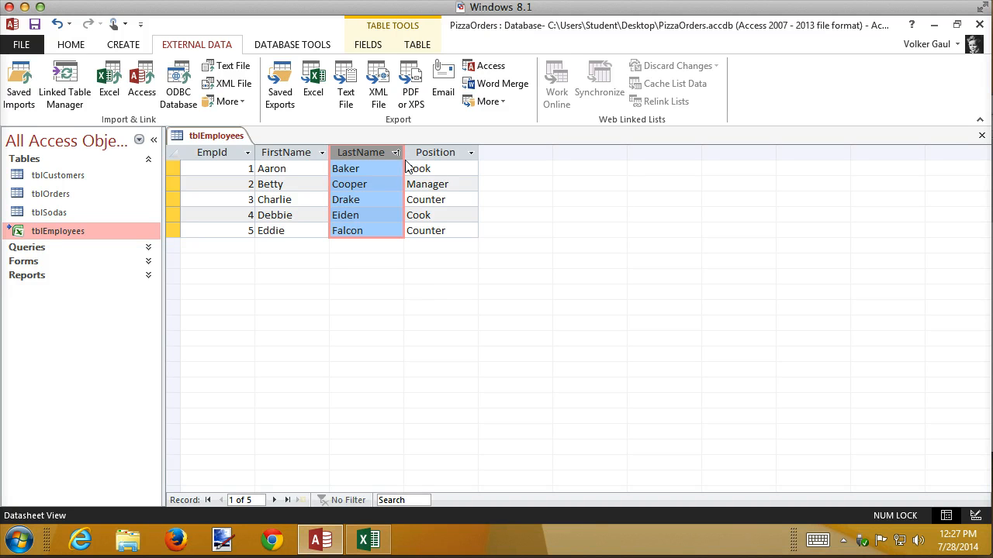
left_click(981, 135)
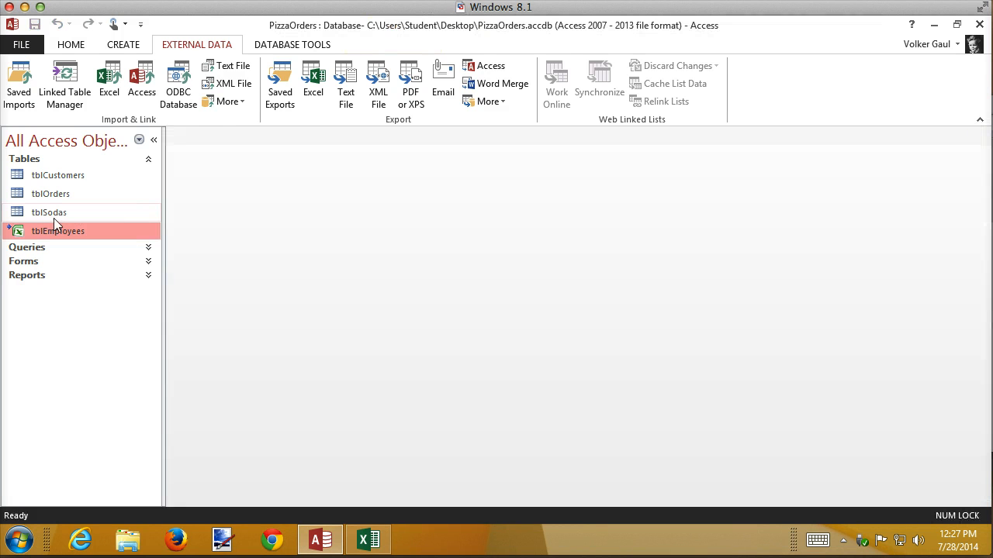
double_click(51, 232)
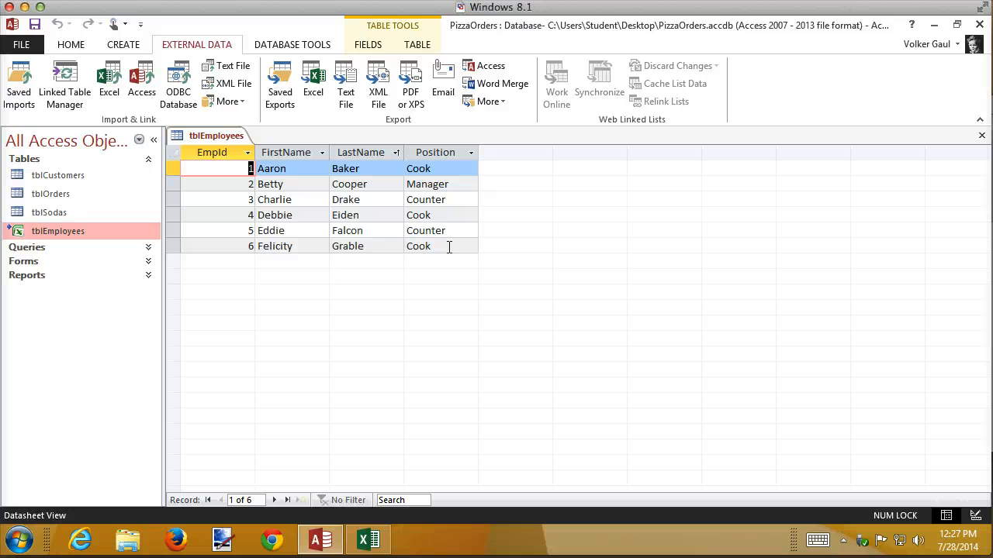
Switch to Excel to review the employee rows, and return to Access to compare them with tblEmployees
left_click(369, 541)
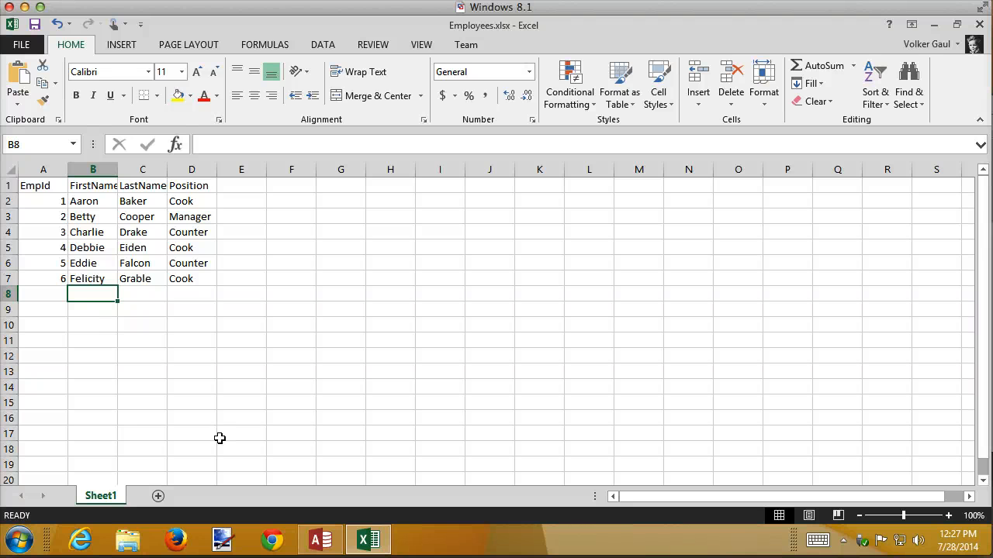
mouse_move(373, 539)
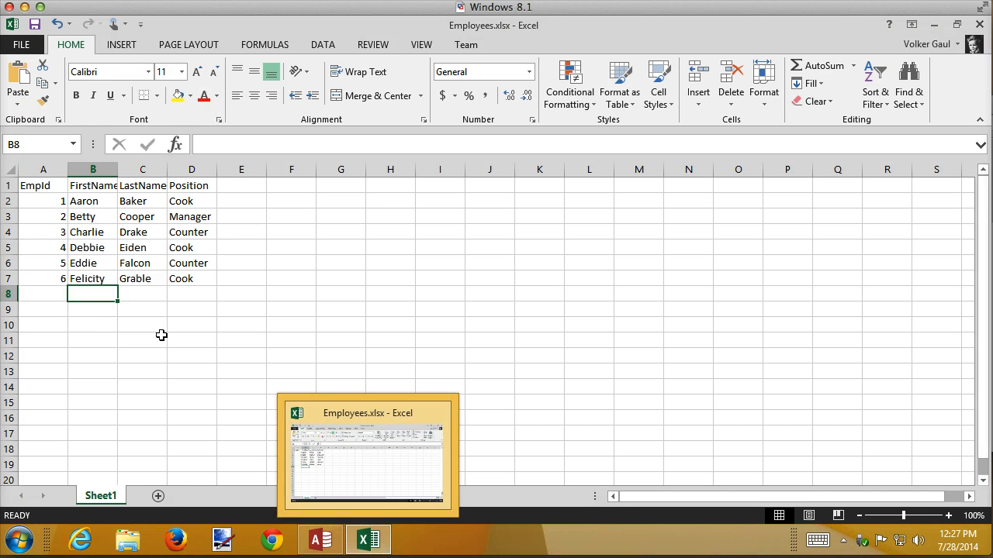
left_click(320, 541)
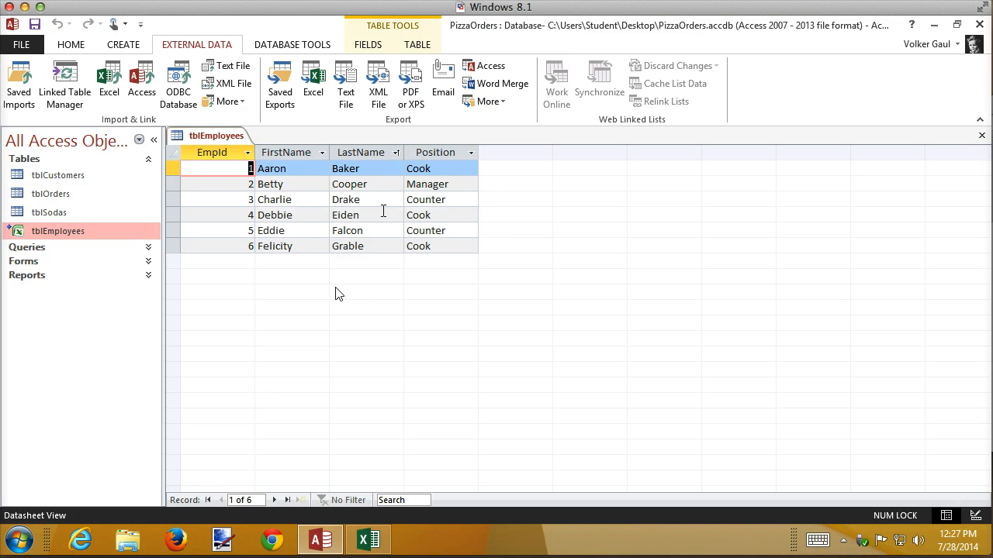
mouse_move(382, 548)
mouse_move(304, 533)
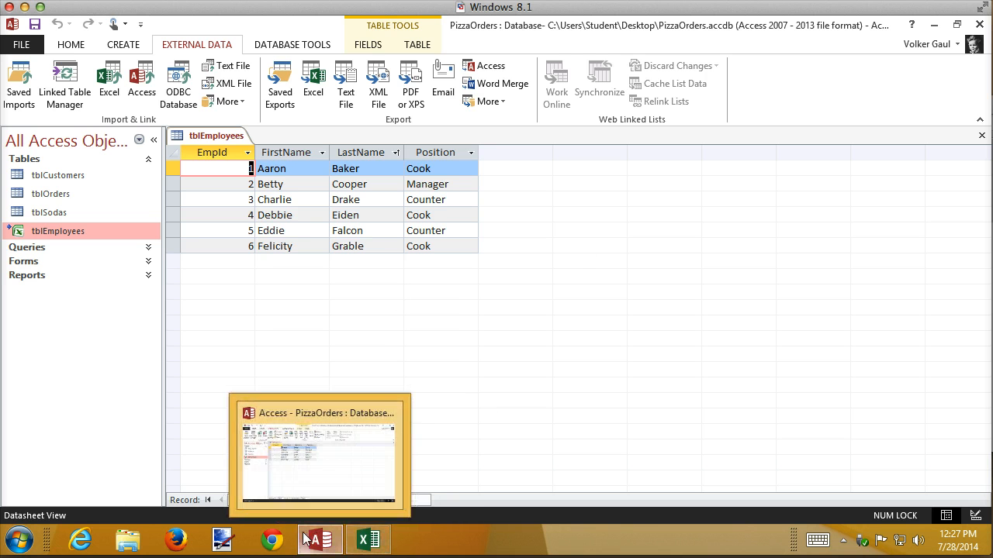